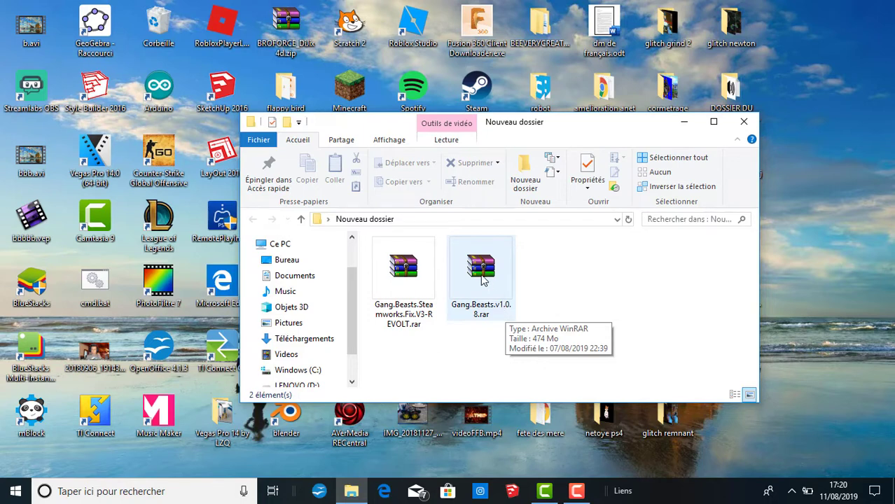
Step: Open the Gang.Beasts.v1.0.8.rar archive from Nouveau dossier in WinRAR
click(481, 278)
right_click(482, 279)
mouse_move(500, 70)
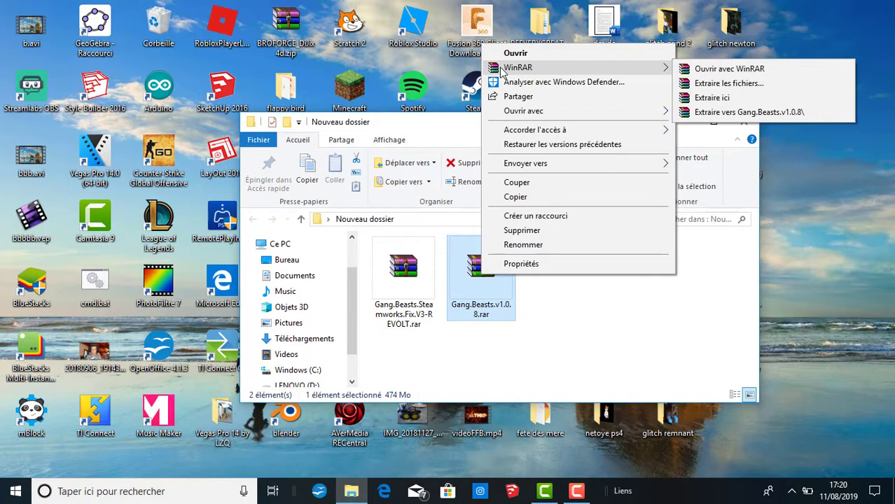
click(722, 73)
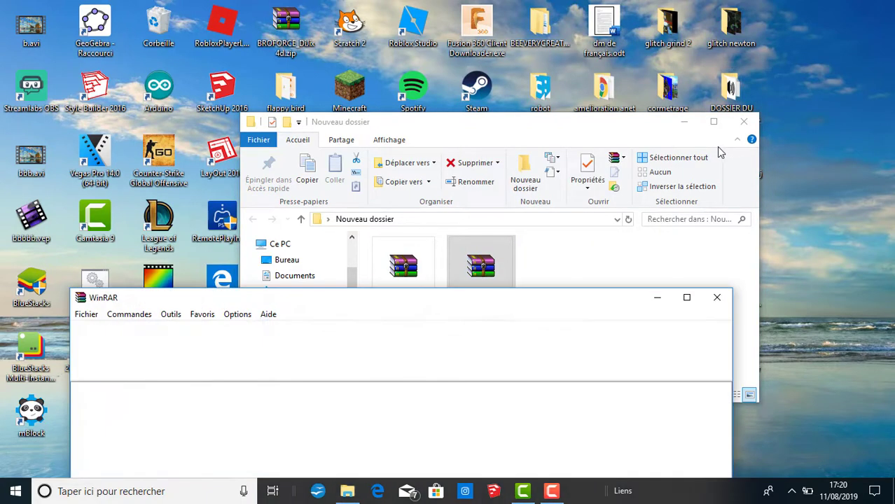
Step: Extract the Gang Beasts v1.0.8 folder from the archive into Nouveau dossier
click(714, 122)
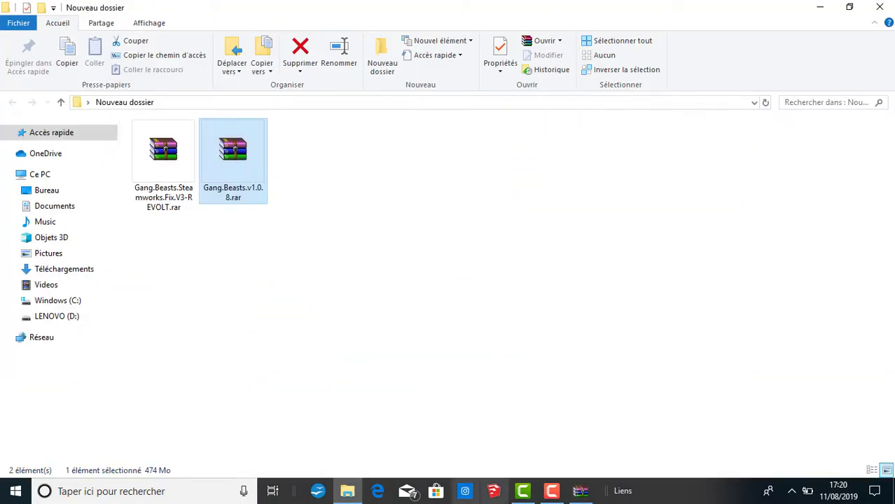
click(579, 491)
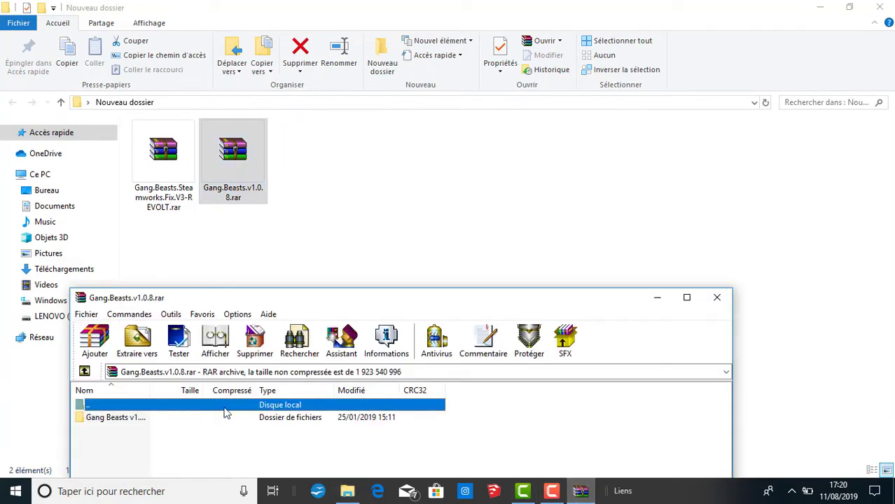
click(145, 420)
drag(203, 415, 414, 255)
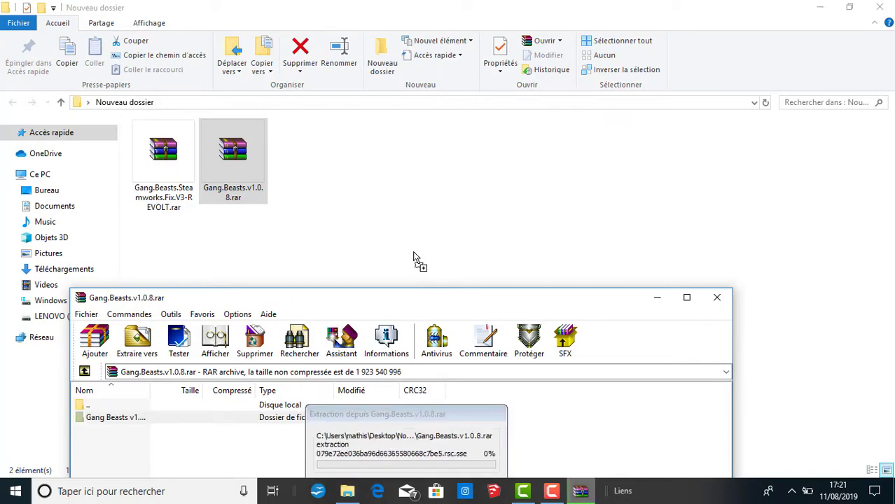
drag(472, 289, 480, 125)
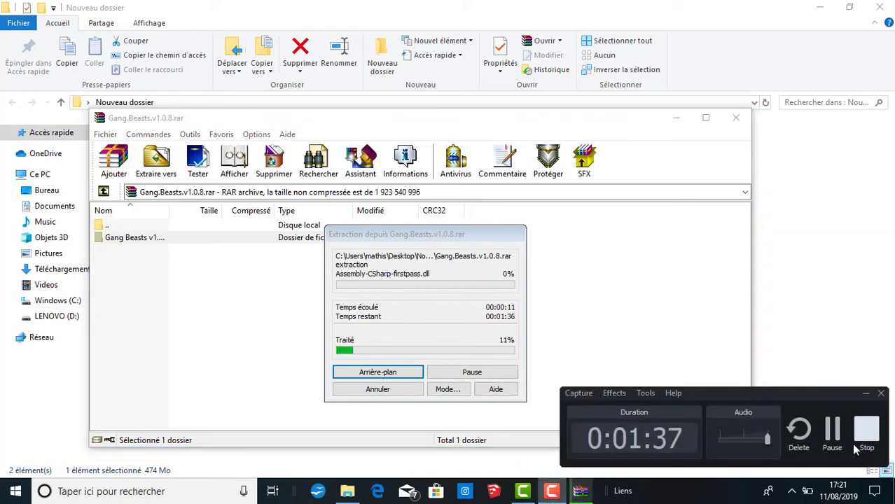
click(832, 433)
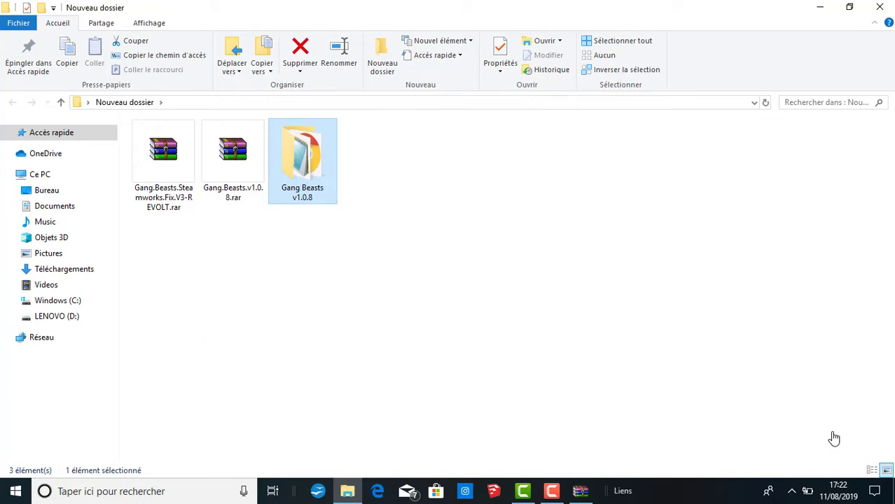
Step: Examine the contents of the extracted Gang Beasts v1.0.8 folder and return to Nouveau dossier
double_click(316, 181)
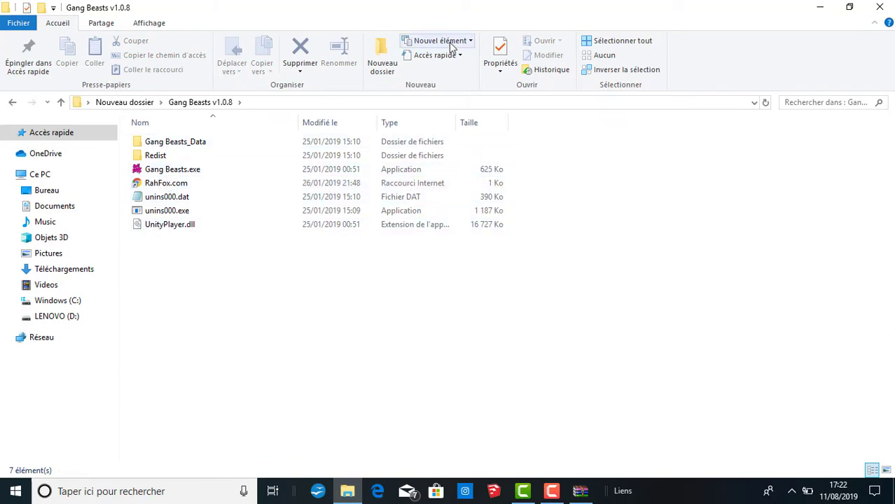
click(849, 7)
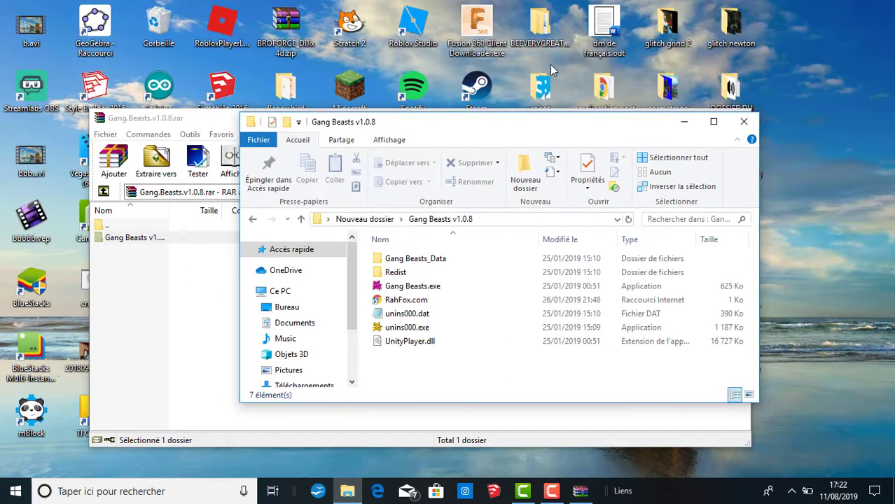
drag(571, 133, 601, 201)
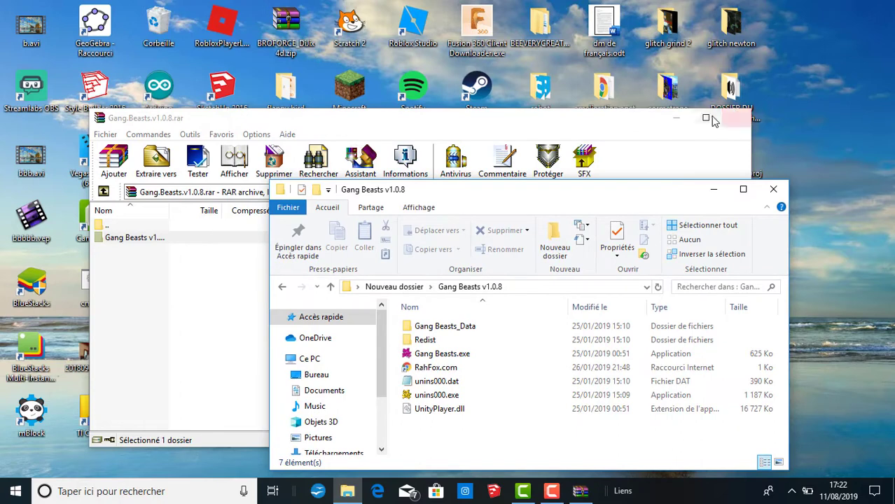
click(741, 188)
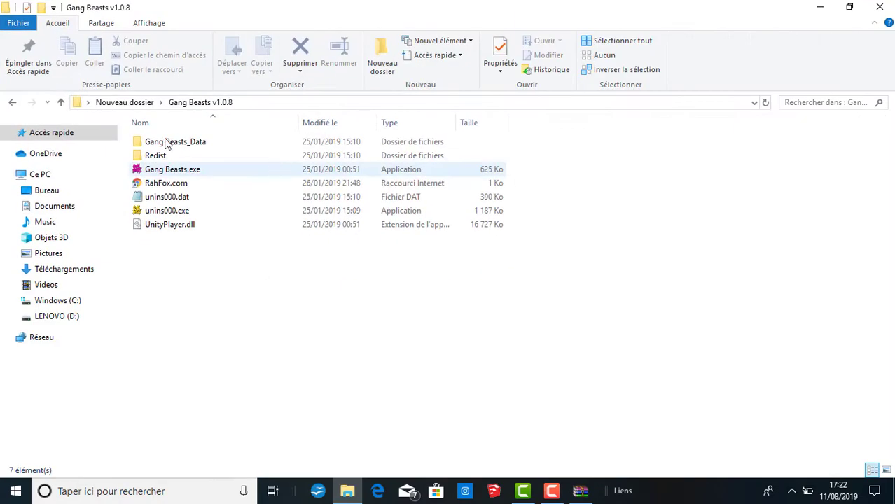
click(10, 103)
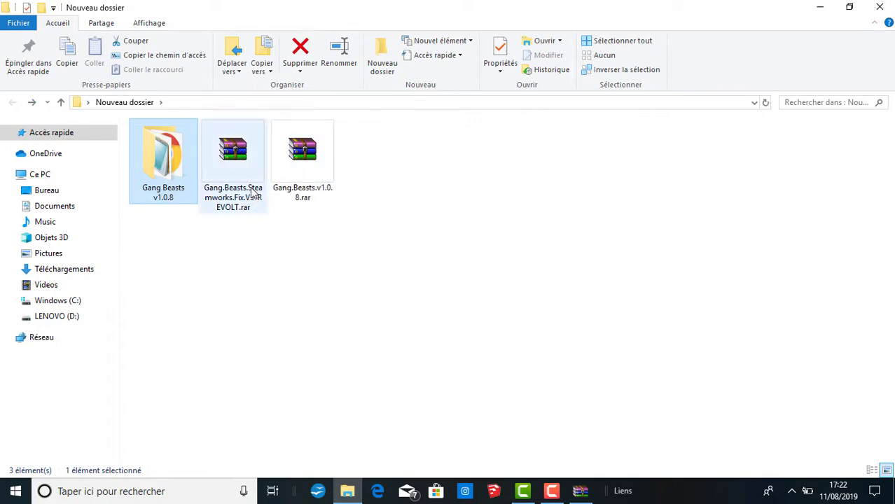
Step: Open the Gang.Beasts.Steamworks.Fix.V3-REVOLT.rar archive and place its window beside the extracted game folder
click(251, 191)
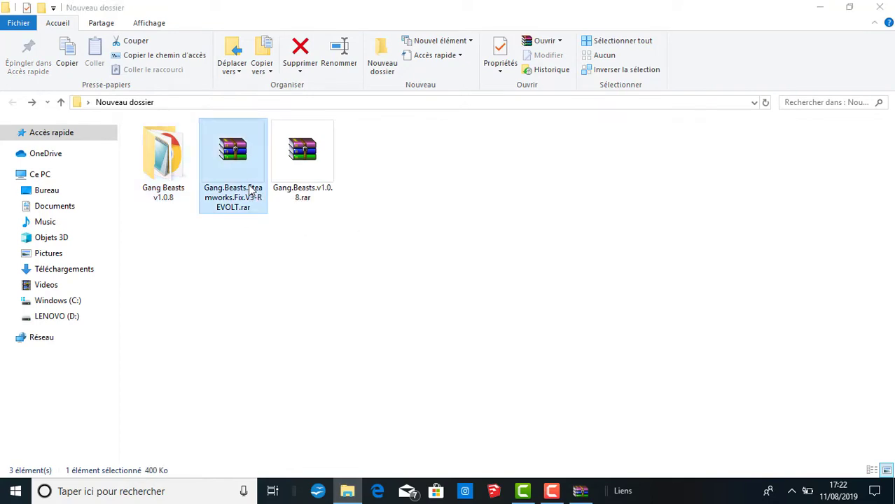
double_click(251, 191)
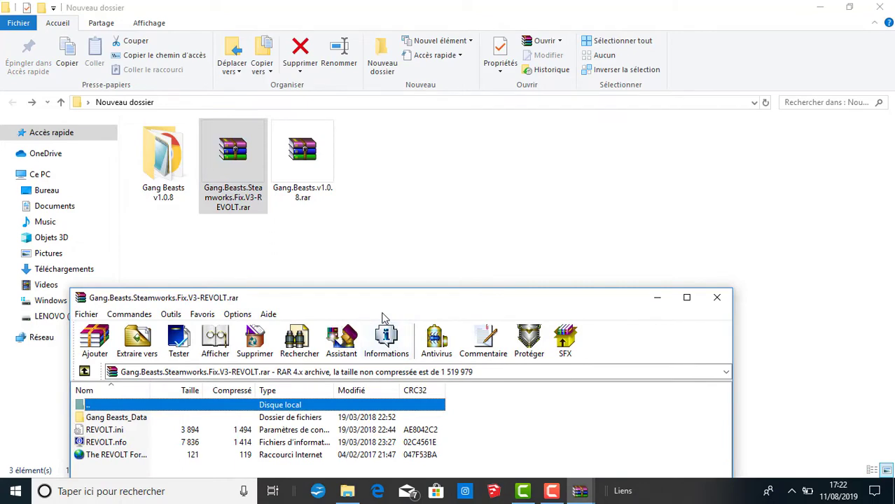
drag(389, 305, 642, 93)
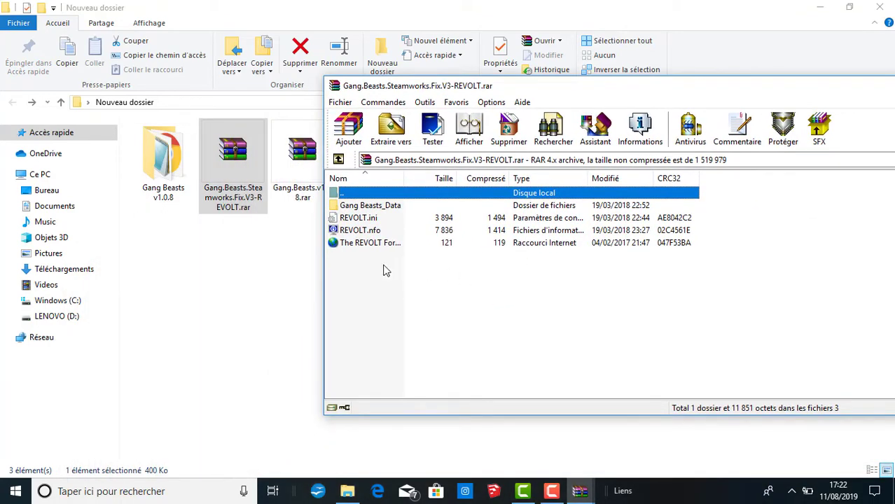
Step: Copy REVOLT.ini, REVOLT.nfo and The REVOLT Forum shortcut from the fix archive into the Gang Beasts v1.0.8 folder
drag(373, 272, 442, 221)
right_click(442, 223)
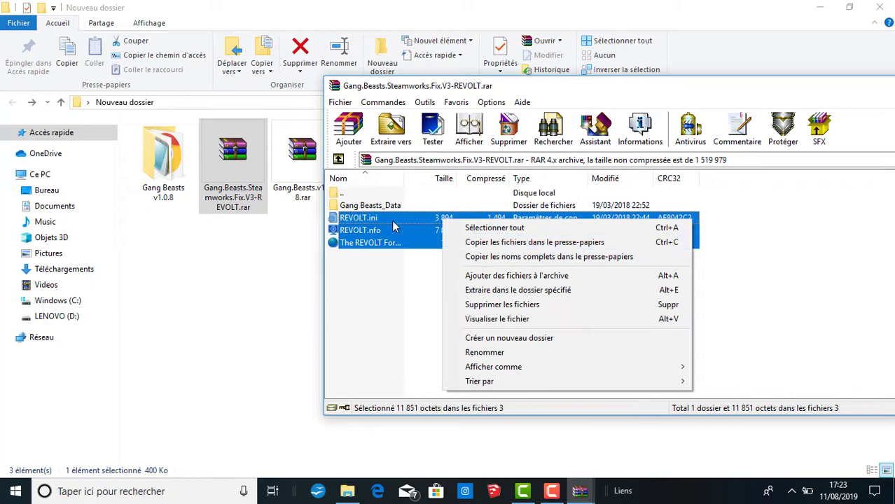
click(517, 246)
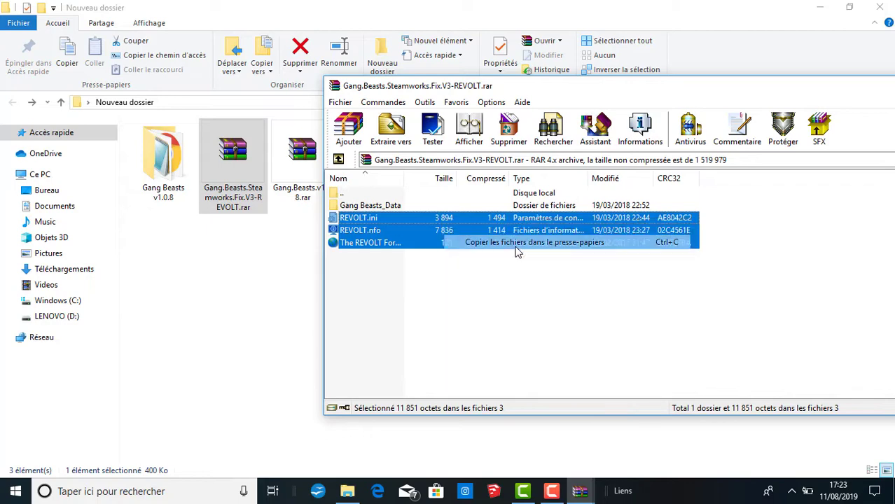
click(150, 150)
double_click(150, 151)
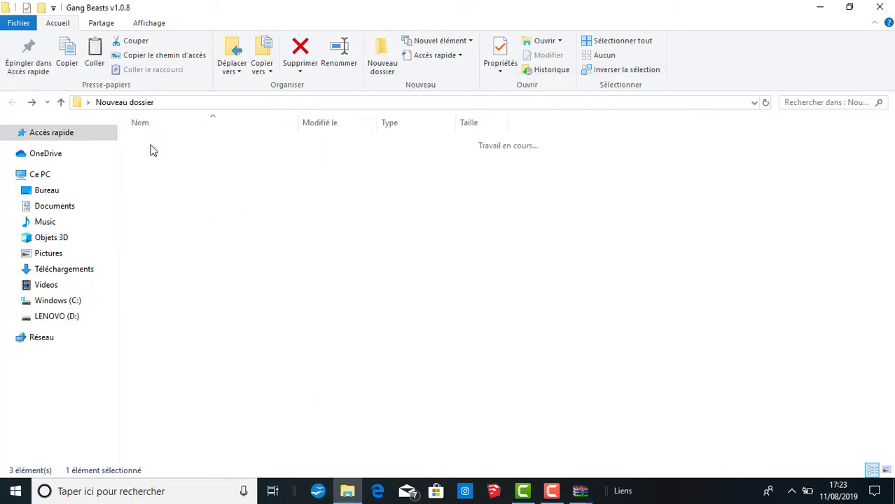
right_click(280, 277)
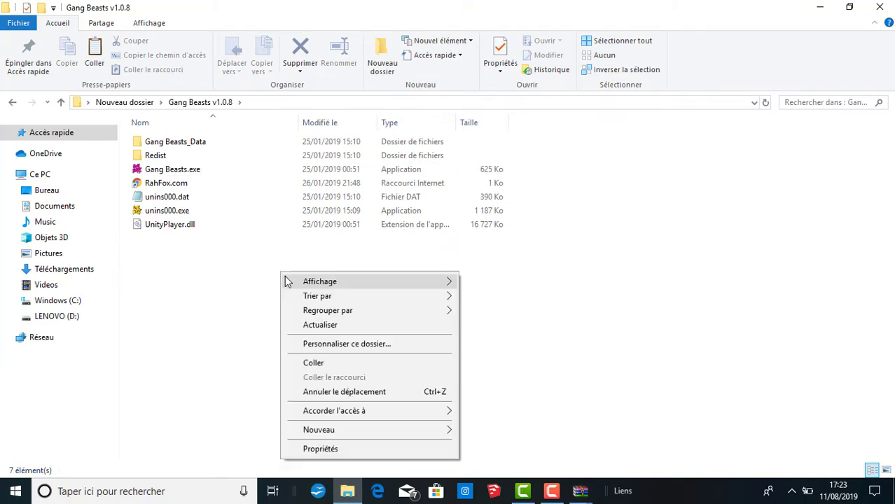
click(313, 362)
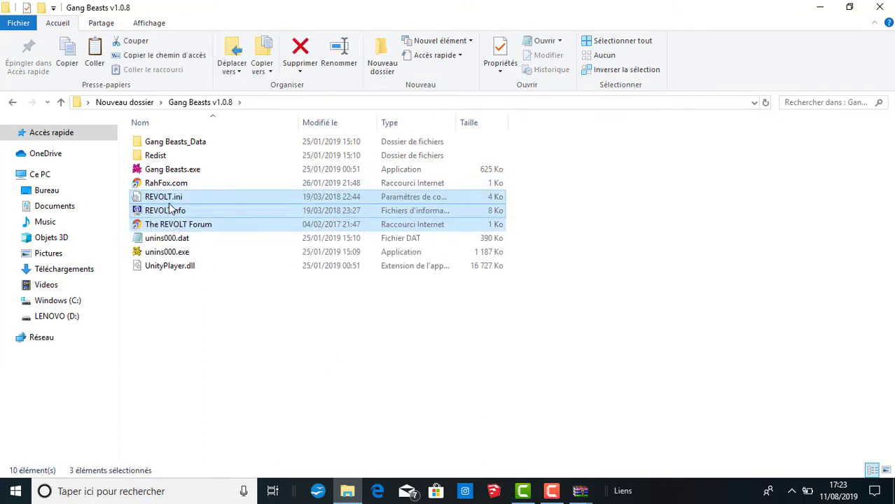
Step: Open the game's Gang Beasts_Data\Plugins folder and restore its window to a smaller size
double_click(174, 148)
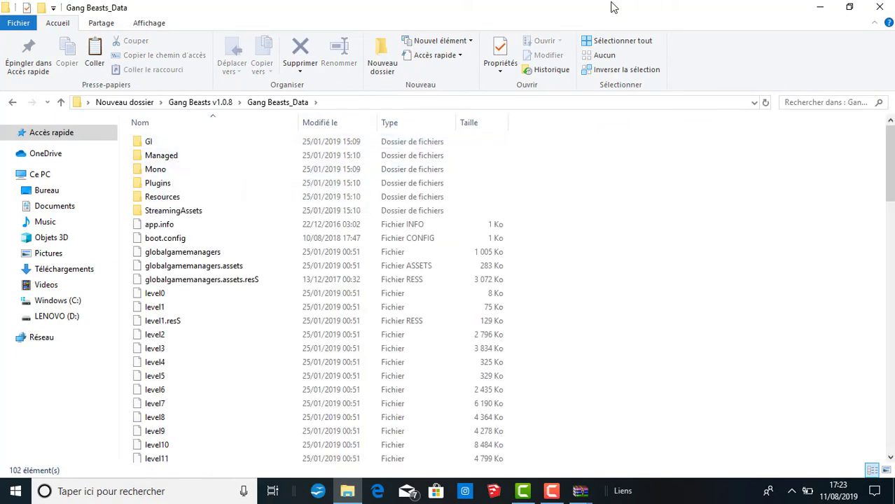
click(174, 184)
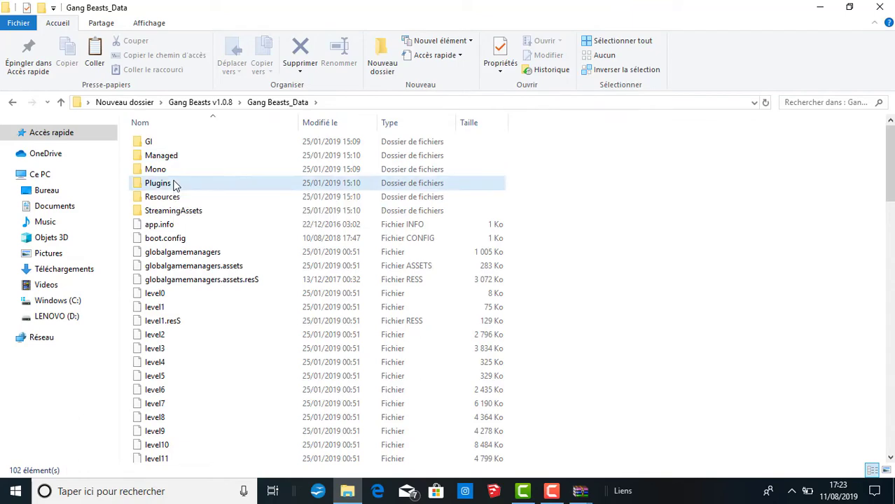
double_click(174, 184)
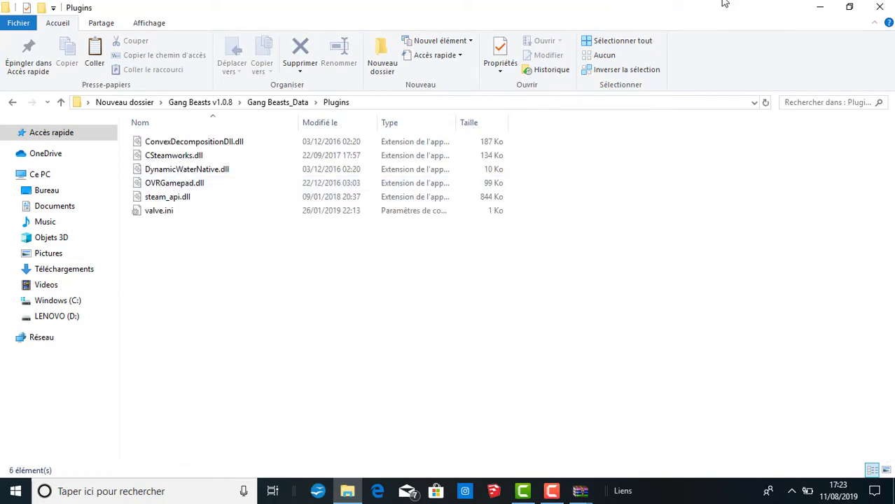
click(849, 8)
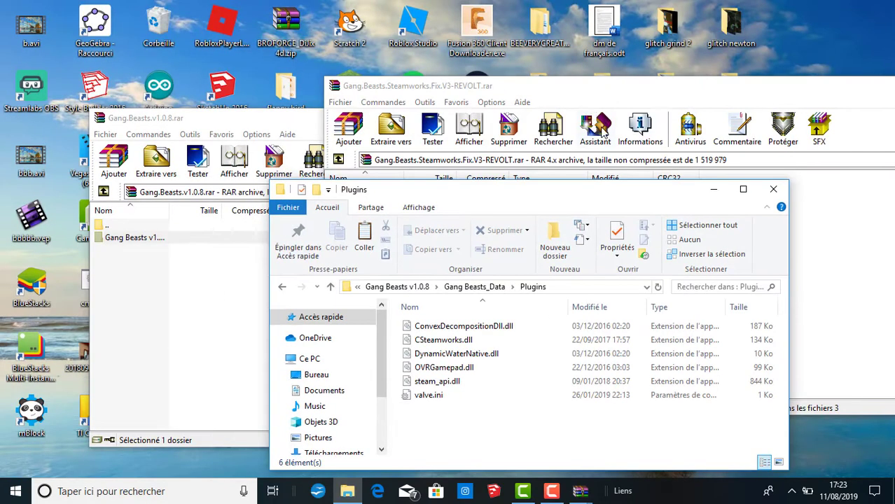
Step: Open Gang Beasts_Data\Plugins inside the fix archive and move its window clear of the game's Plugins folder
click(514, 85)
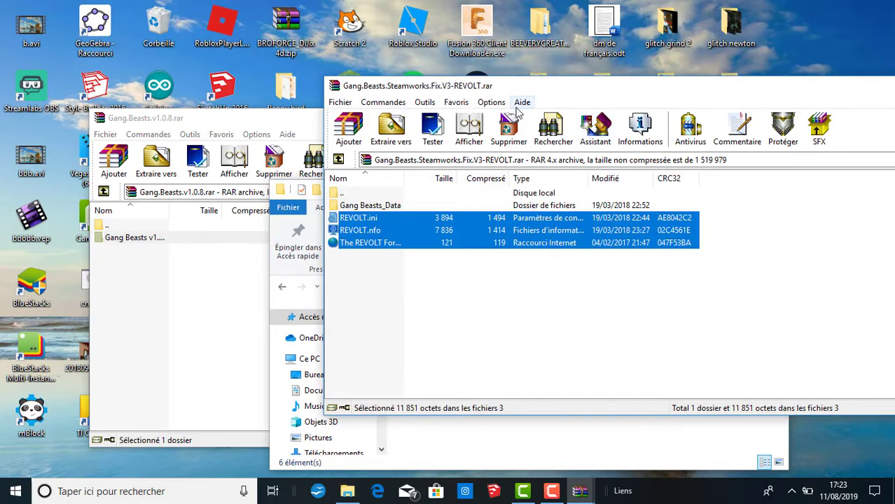
double_click(385, 205)
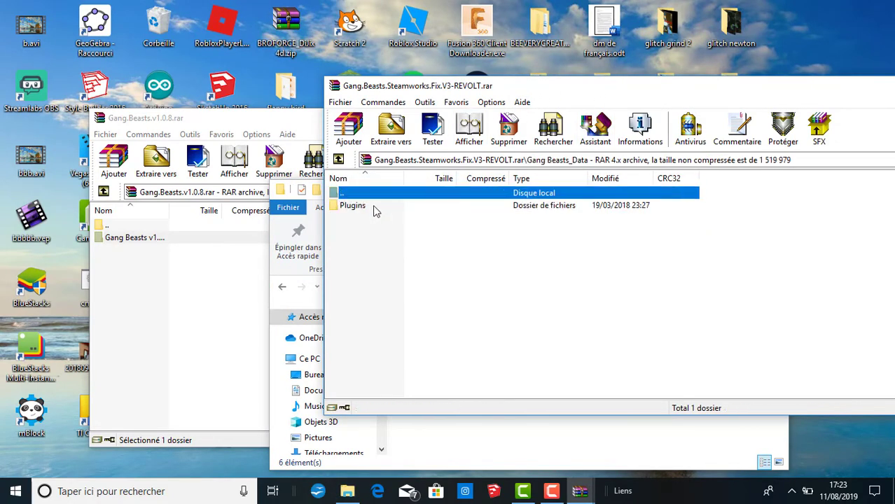
double_click(374, 208)
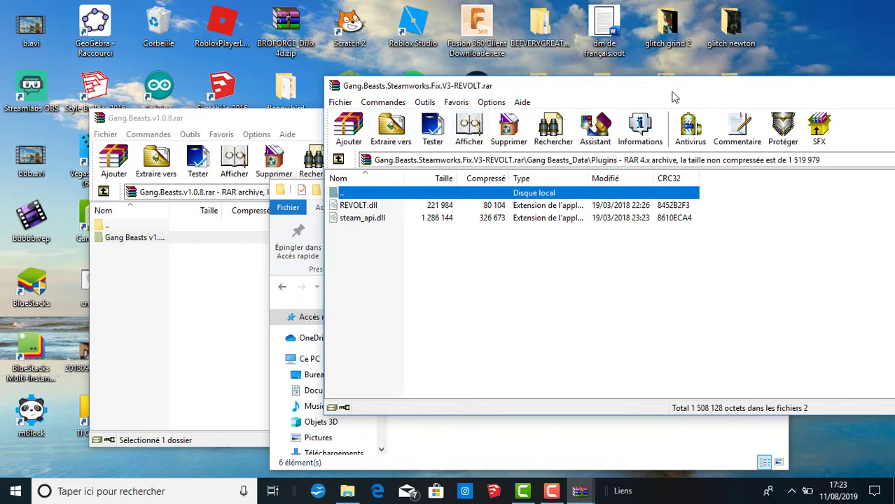
drag(671, 86, 773, 10)
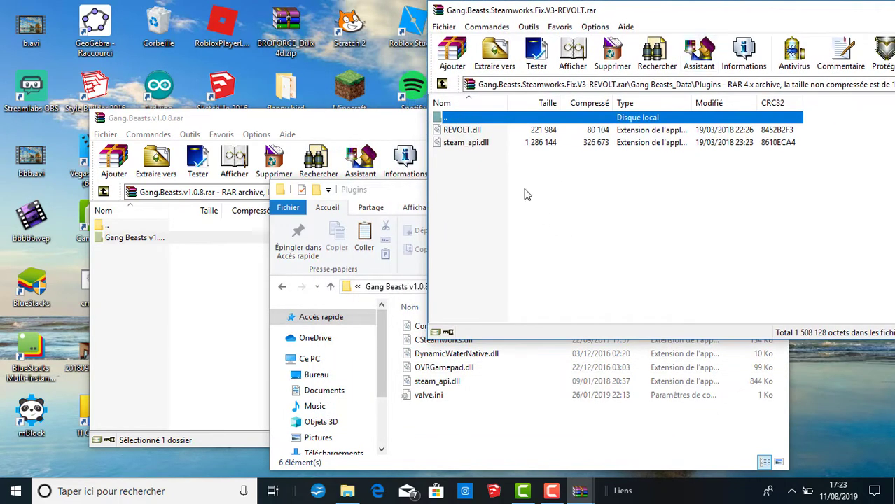
Step: Extract REVOLT.dll and steam_api.dll from the archive into the game's Plugins folder, replacing the existing steam_api.dll
drag(526, 193, 454, 446)
drag(447, 441, 447, 440)
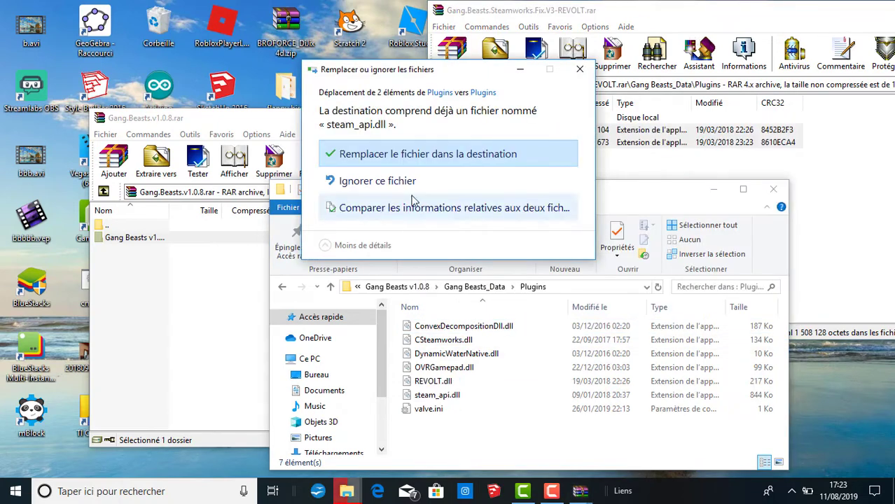
click(411, 156)
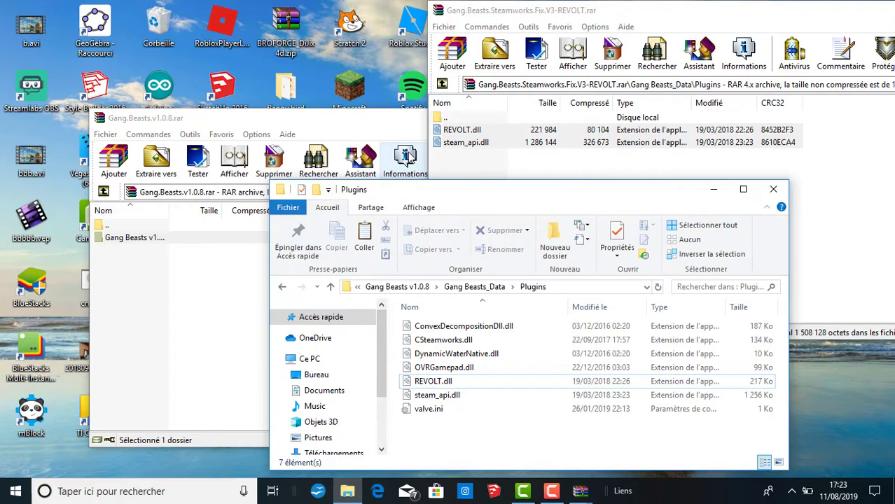
click(743, 189)
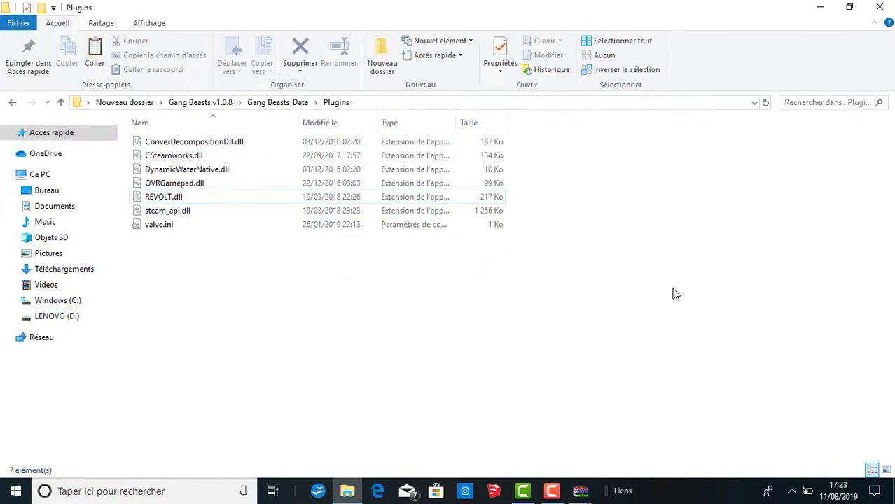
click(552, 491)
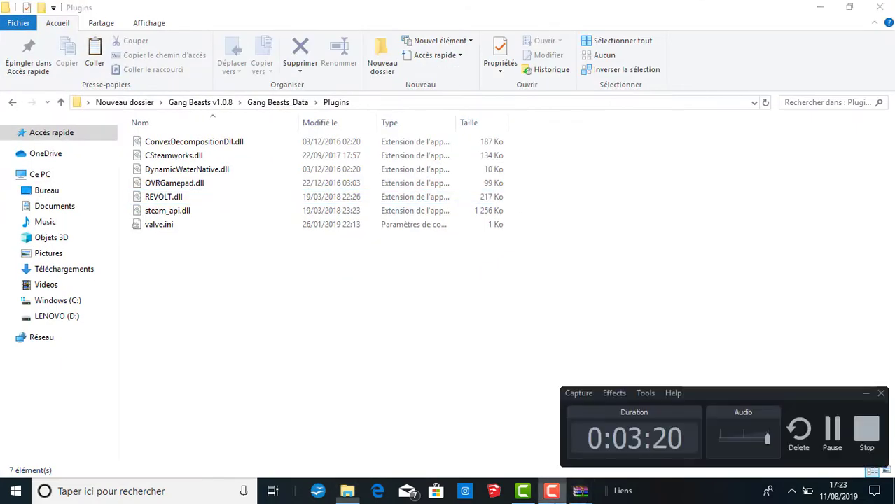
click(863, 432)
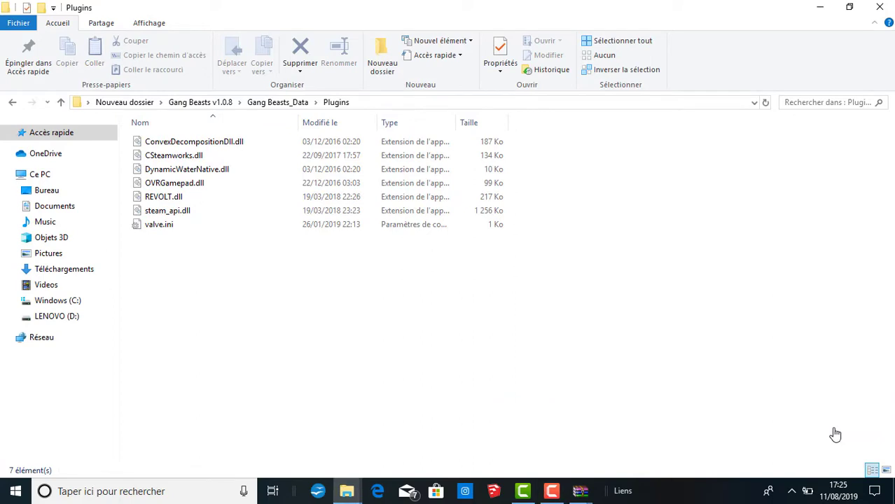
click(553, 493)
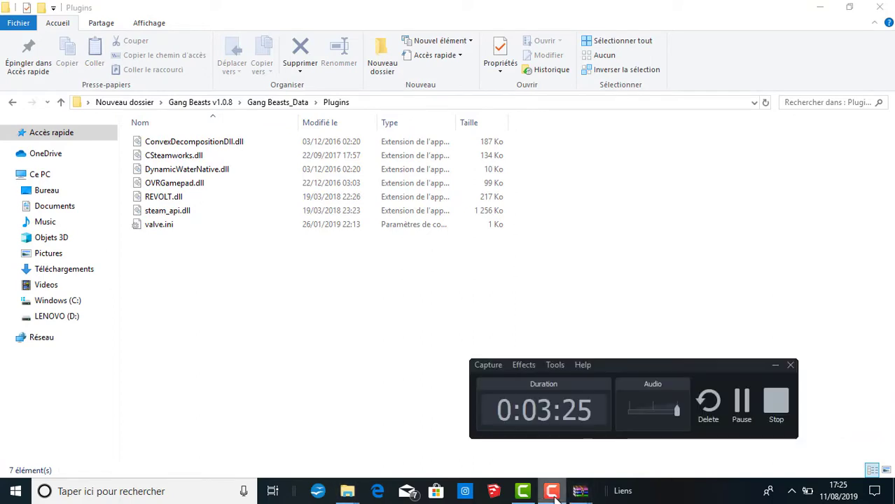
click(553, 492)
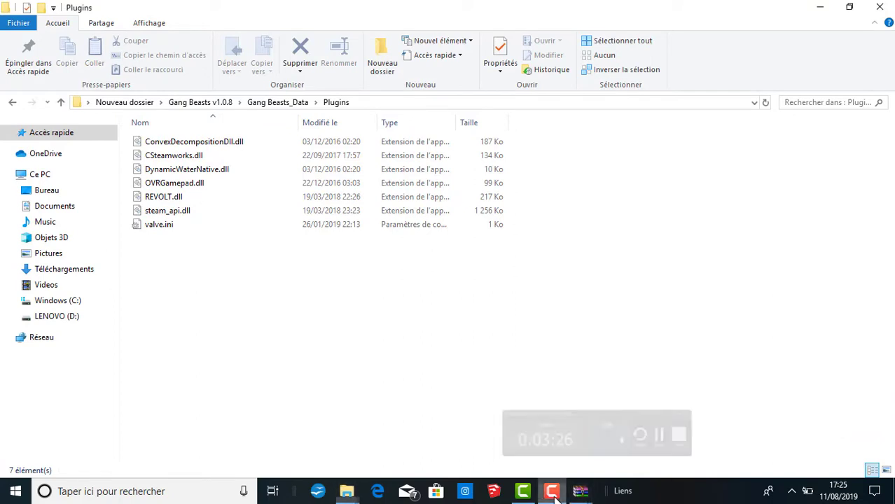
Step: Set PlayerName to gaming asylum in the Plugins folder's valve.ini and save the file
click(181, 233)
double_click(180, 233)
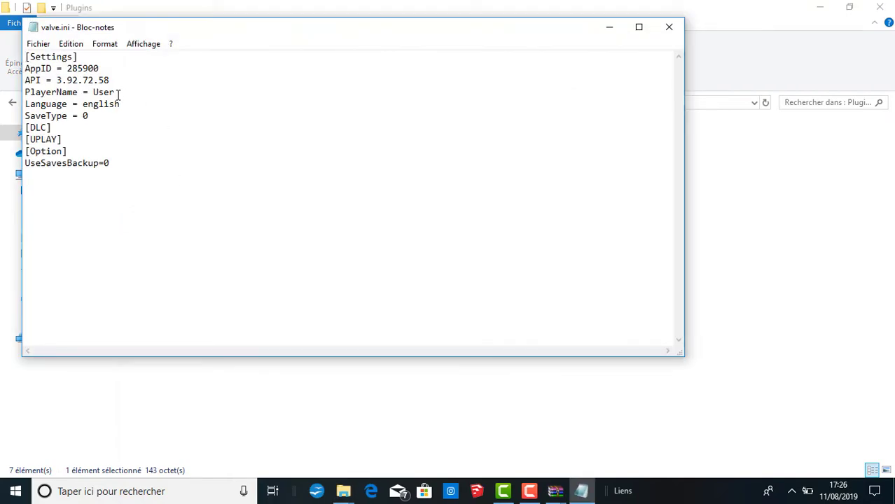
click(116, 93)
key(BackSpace)
key(BackSpace)
key(BackSpace)
key(BackSpace)
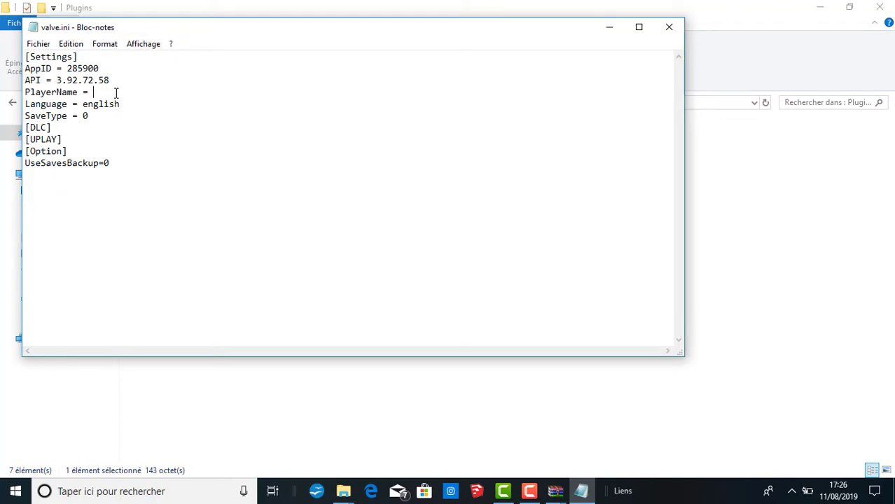
right_click(102, 92)
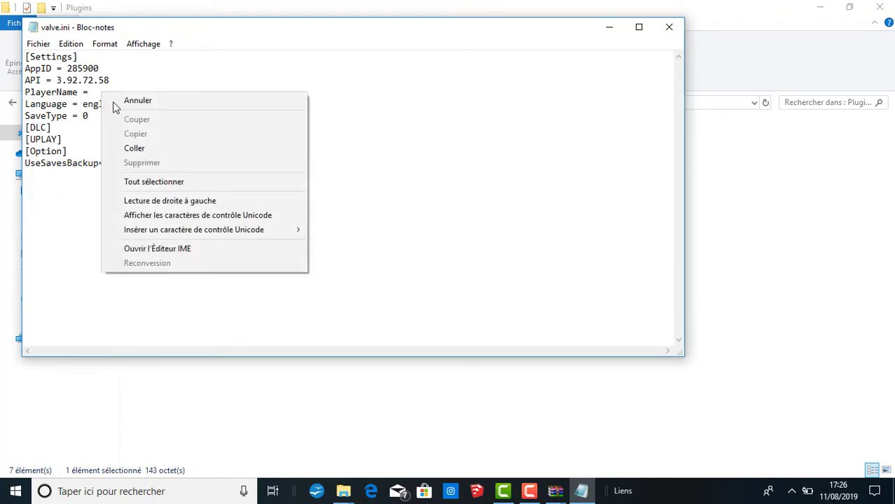
click(154, 152)
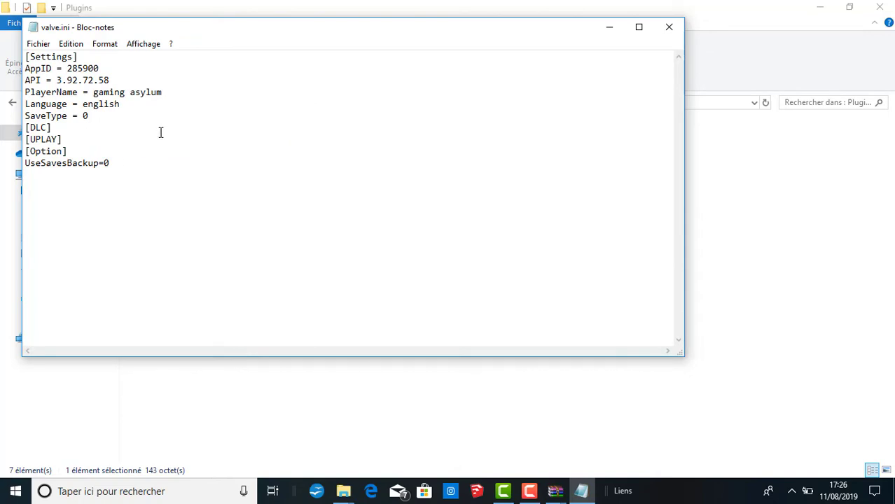
click(674, 30)
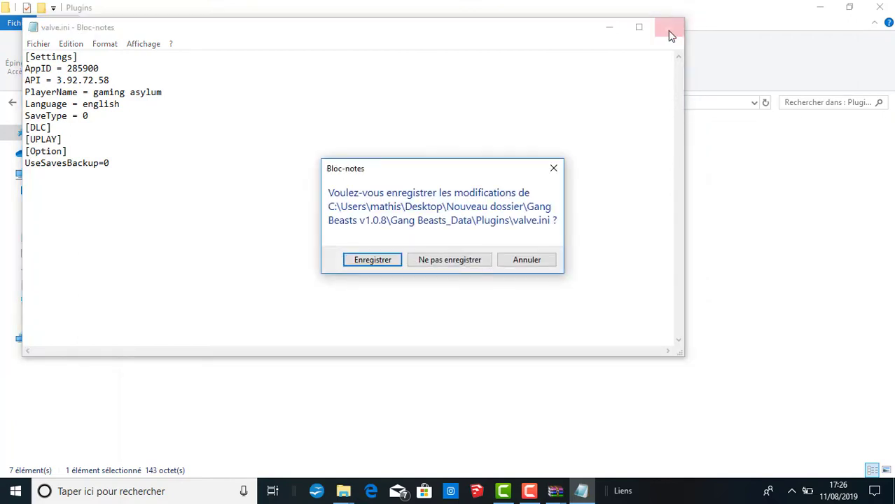
click(373, 260)
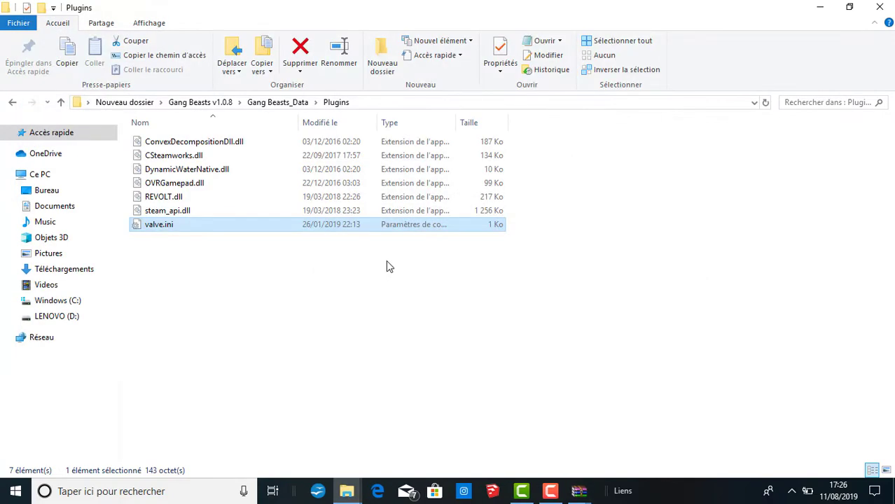
Step: Find and open Windows Defender Firewall with Advanced Security (Pare-feu Windows Defender avec fonctions avancées de sécurité)
click(15, 494)
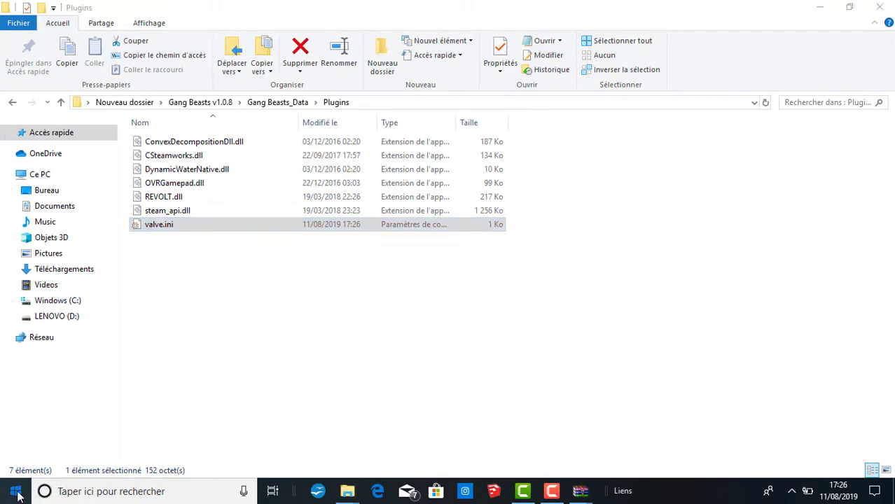
click(15, 494)
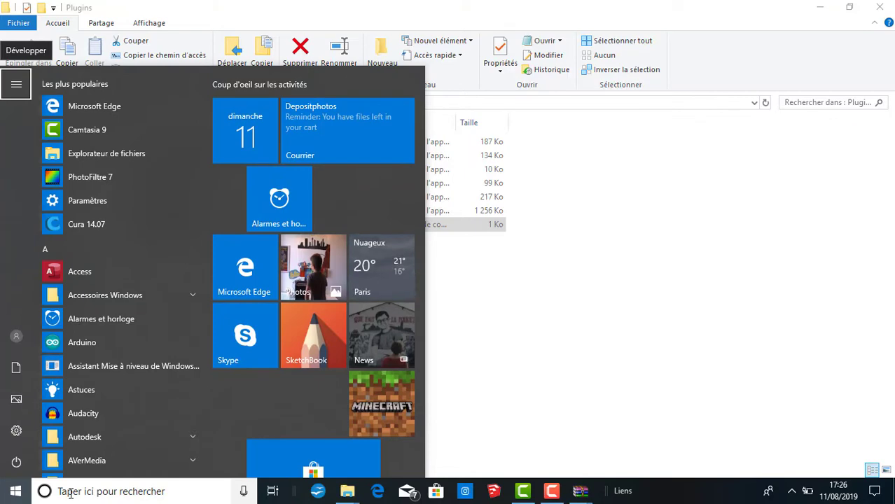
click(70, 493)
text(parf)
key(BackSpace)
key(BackSpace)
key(BackSpace)
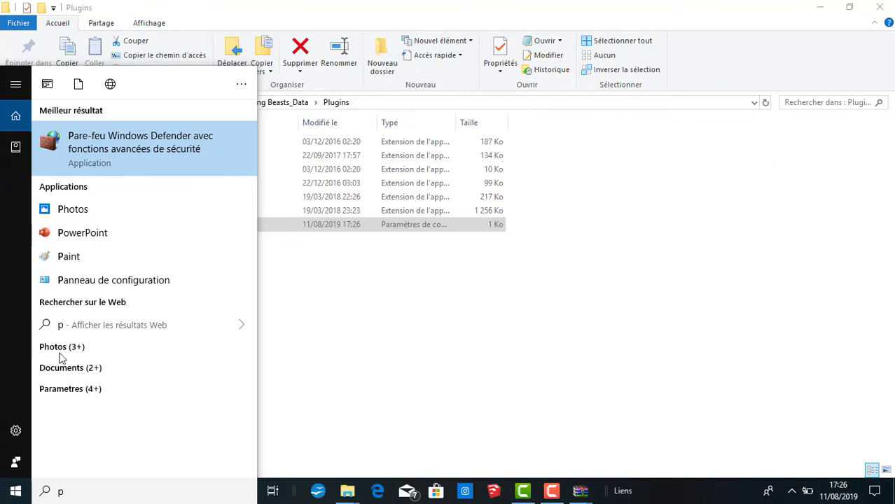
click(87, 141)
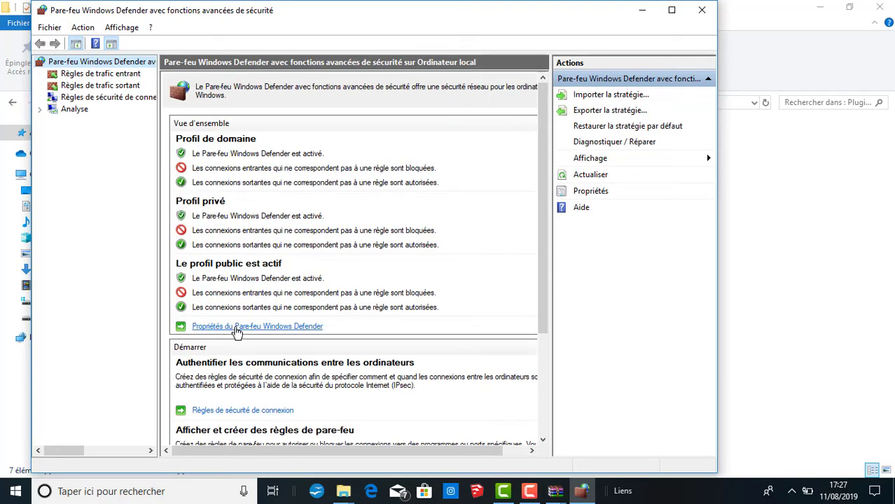
Step: Set the firewall state of the domain profile to Désactivé, apply it and close the firewall window
click(237, 328)
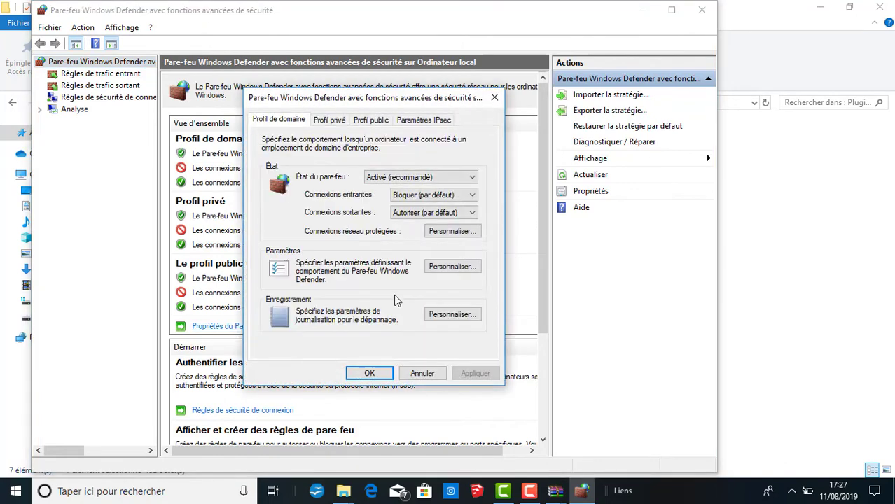
click(385, 177)
click(385, 195)
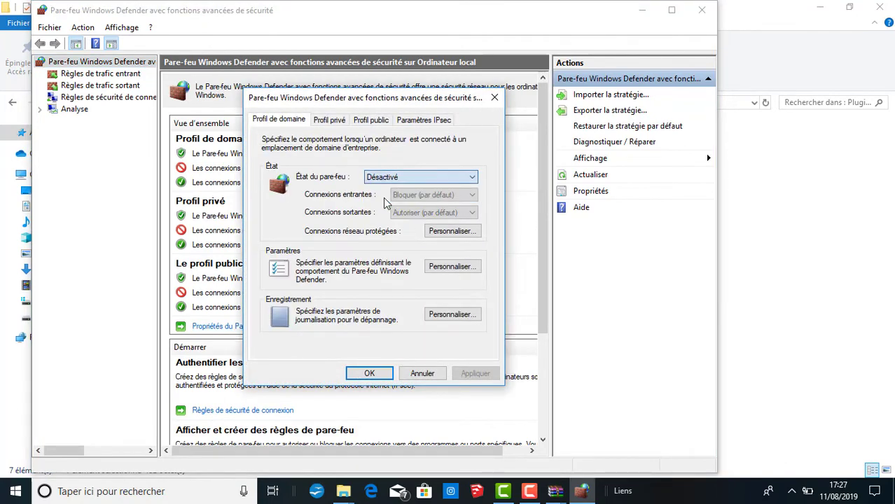
click(370, 373)
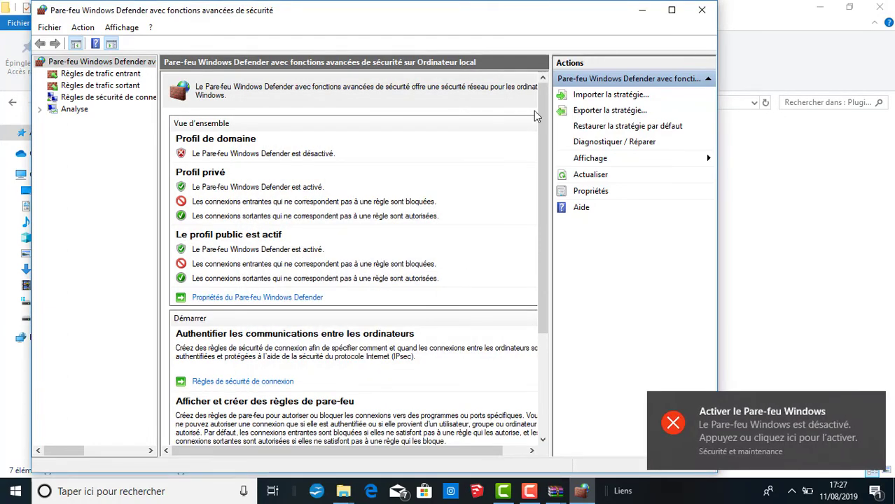
click(702, 9)
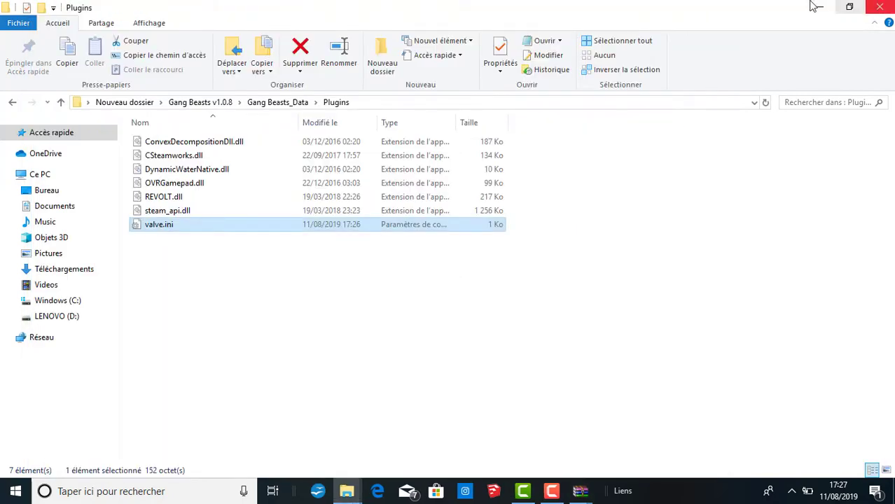
Step: Launch Steam from the desktop and remove the existing Gang Beasts shortcut from the library
click(812, 7)
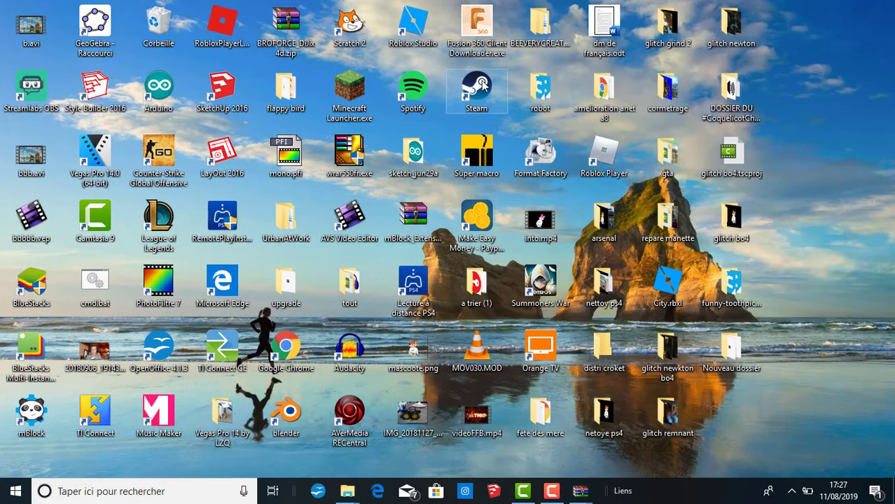
double_click(477, 88)
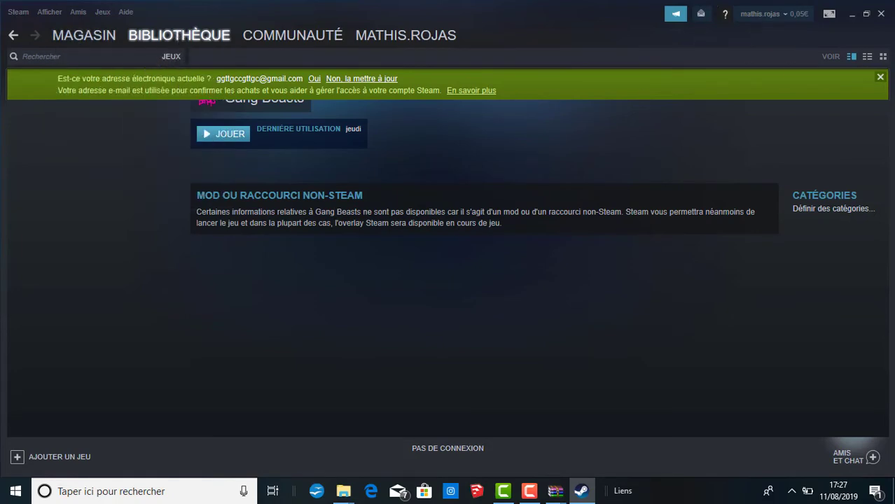
click(879, 77)
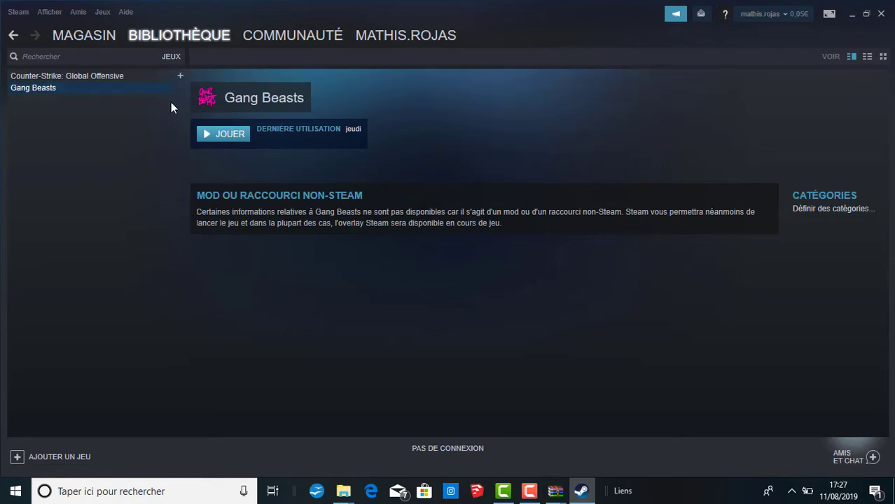
right_click(141, 90)
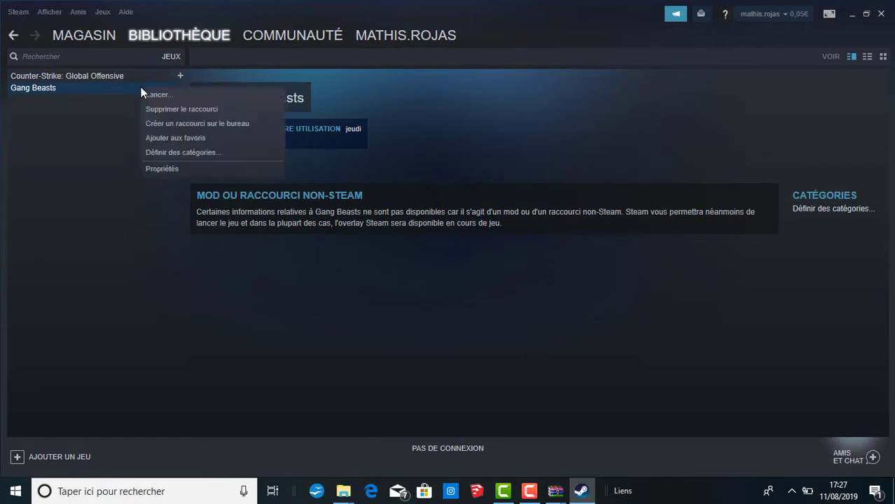
click(171, 109)
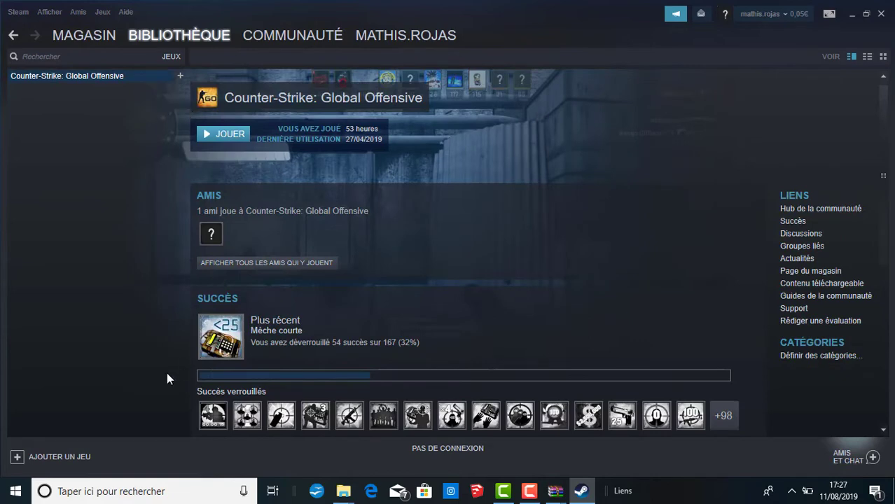
Step: Add Gang Beasts.exe from the desktop folder Nouveau dossier\Gang Beasts v1.0.8 to the library as a non-Steam game
click(17, 460)
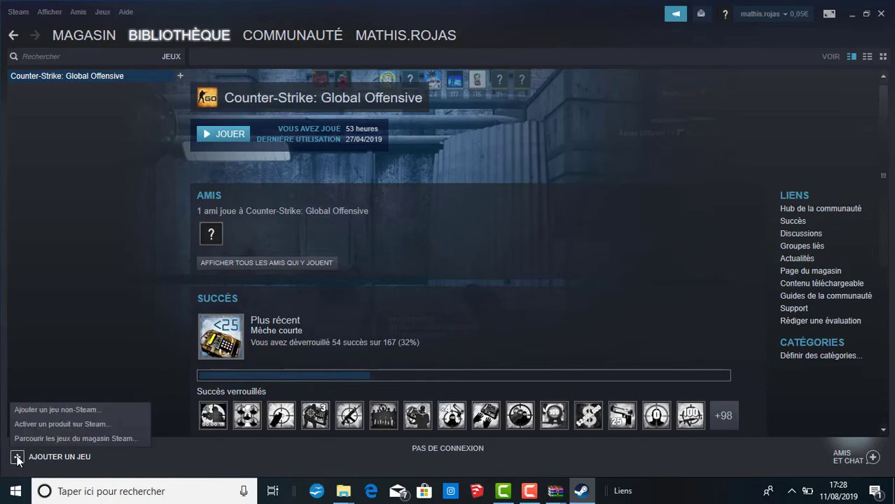
click(27, 411)
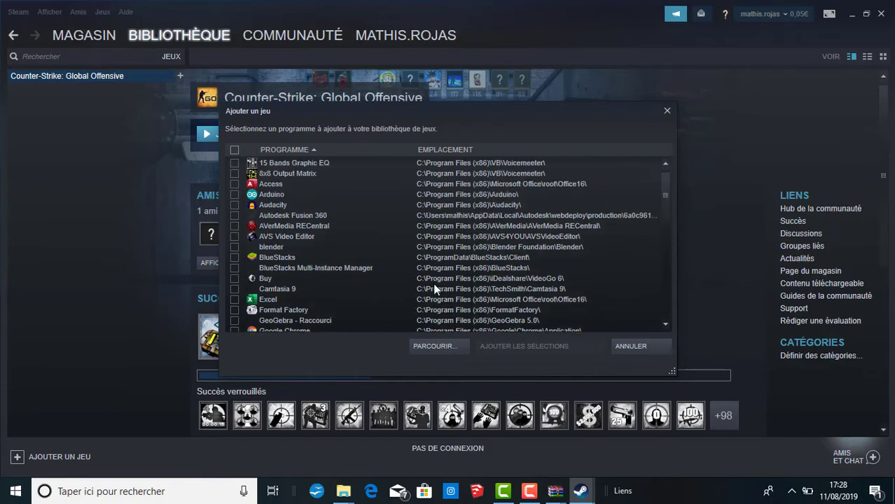
click(444, 343)
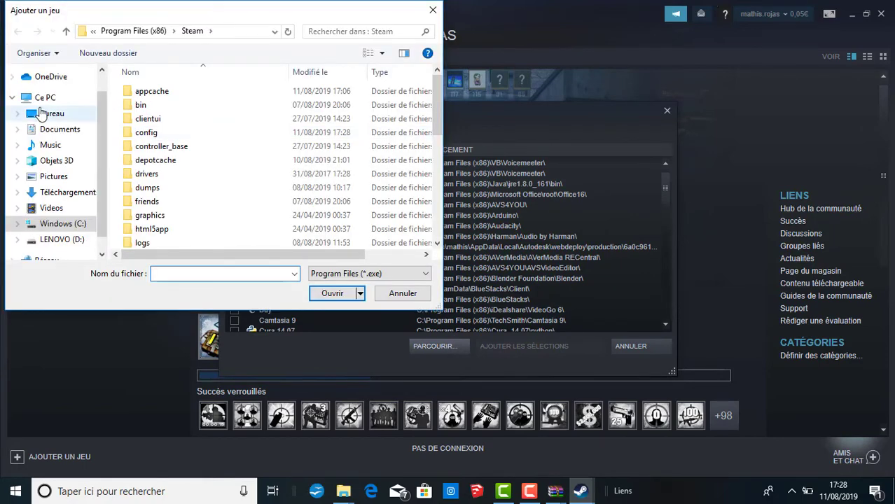
click(53, 115)
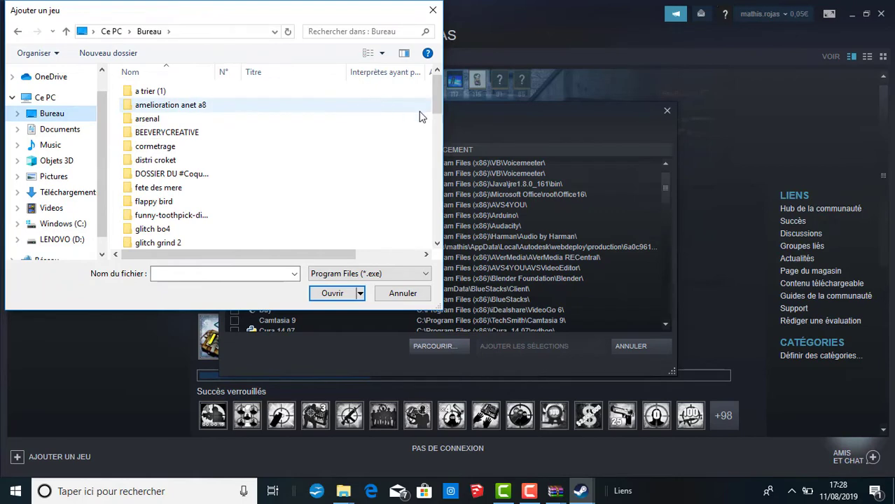
drag(439, 104, 438, 147)
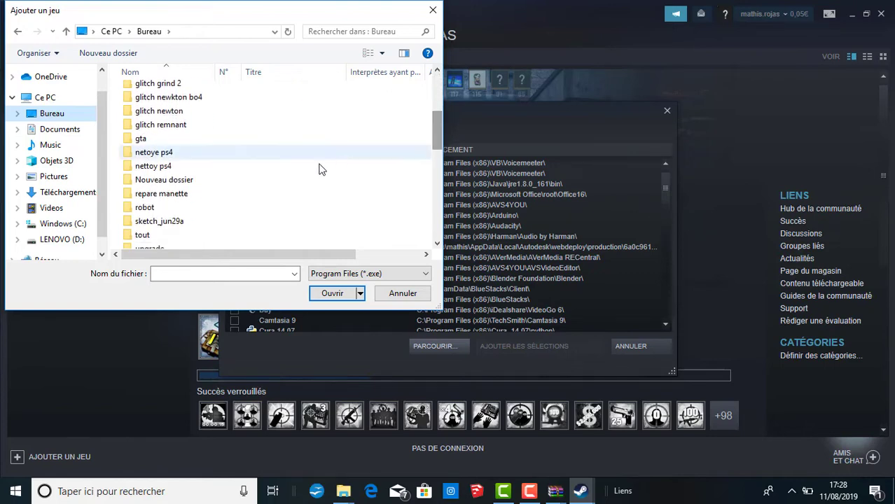
double_click(259, 184)
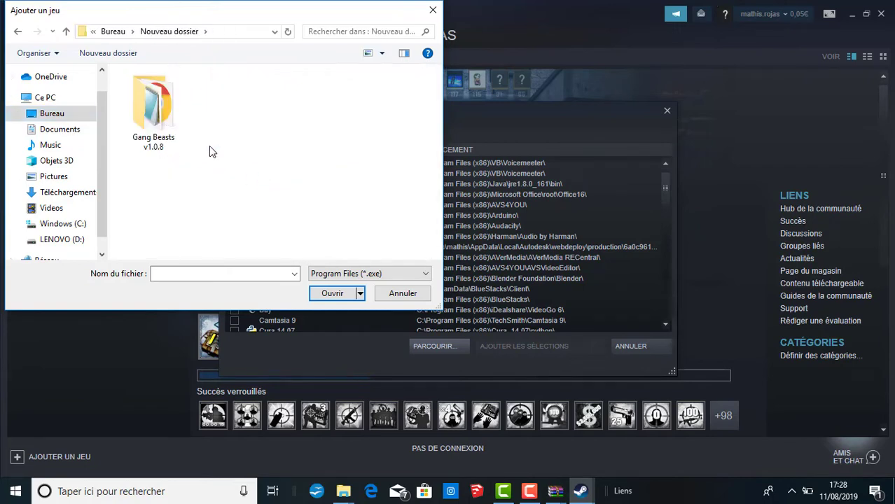
double_click(170, 118)
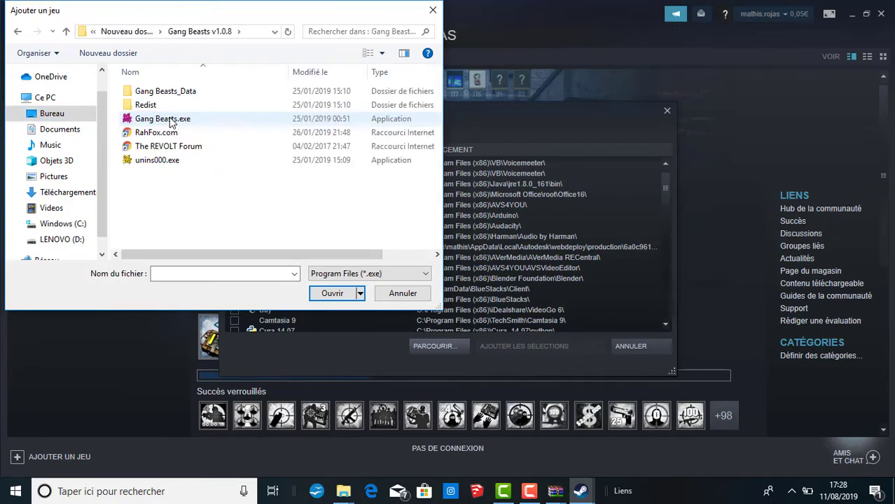
click(189, 119)
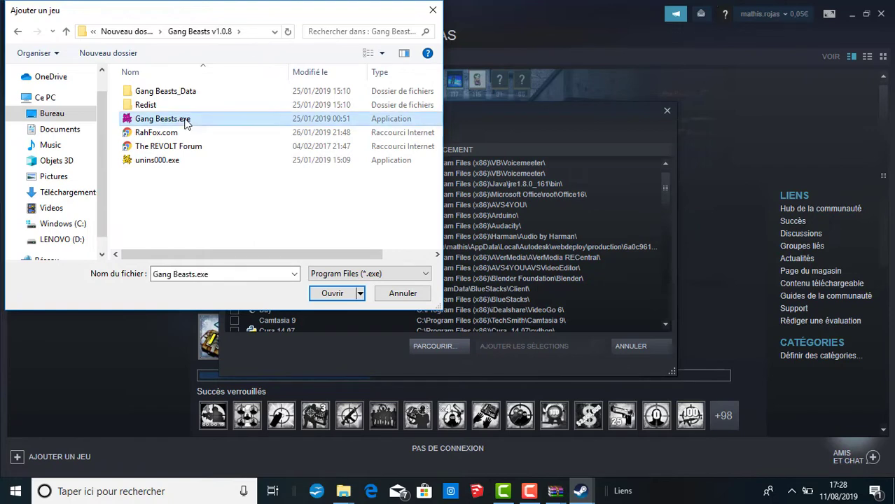
click(338, 293)
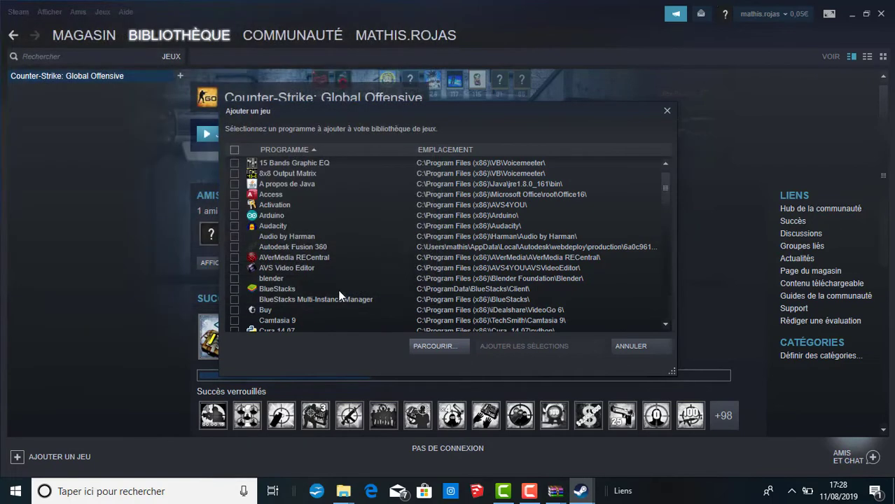